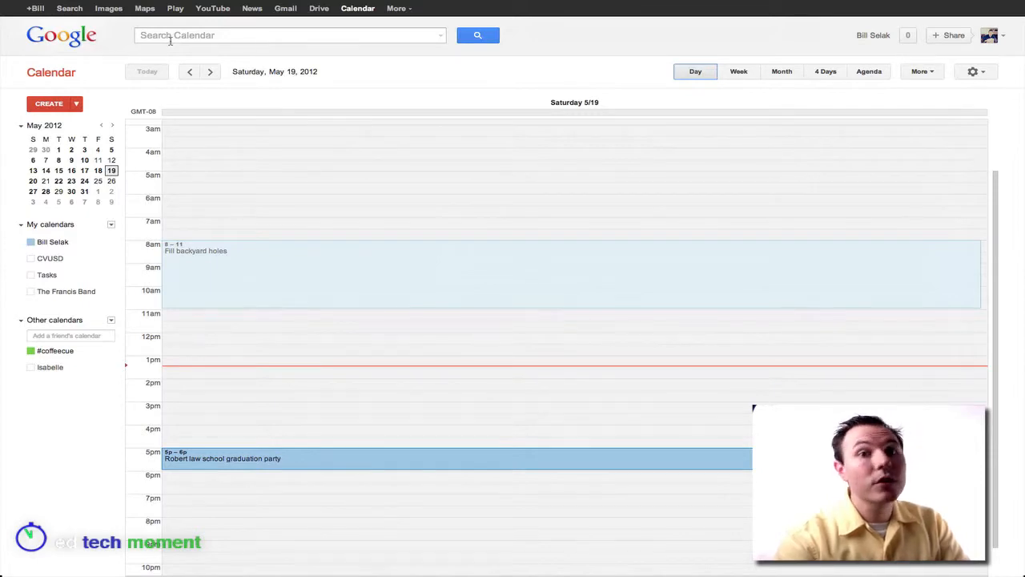
Review the advanced search options, including which calendars the search covers, then close them.
left_click(440, 35)
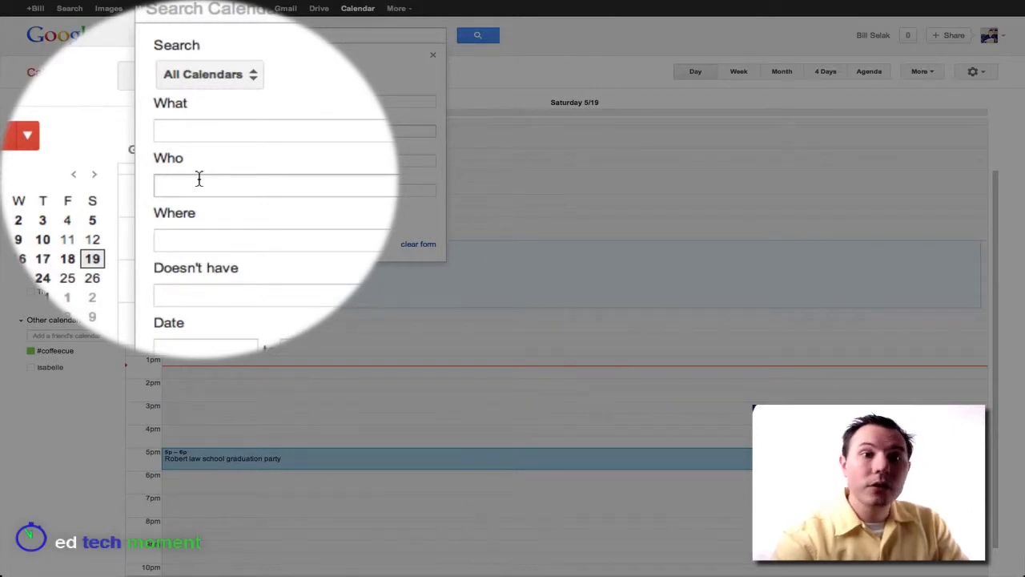
left_click(199, 132)
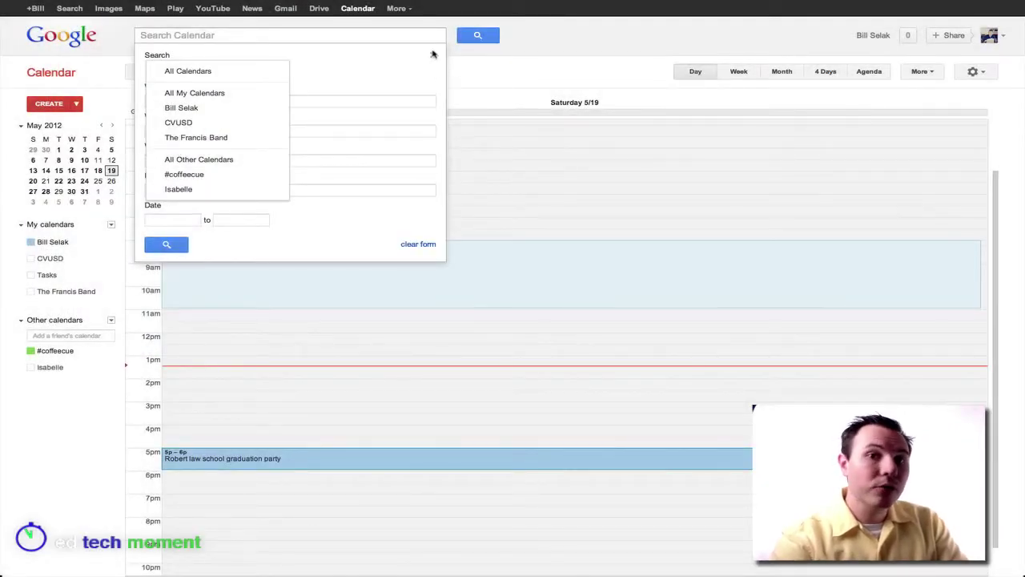
left_click(433, 56)
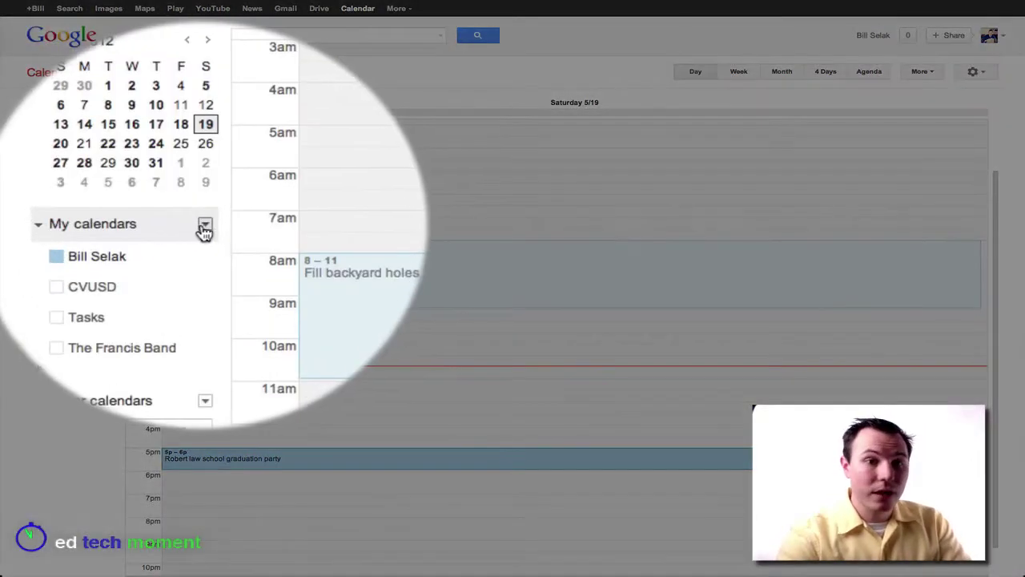
Hide the Bill Selak calendar's events from My calendars, then show them again.
left_click(205, 226)
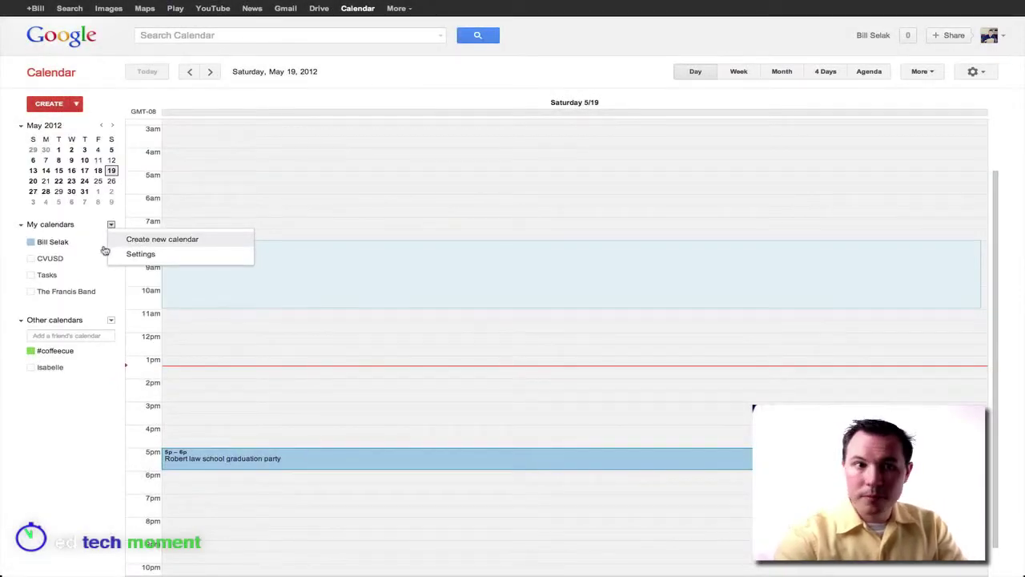
left_click(80, 245)
left_click(61, 245)
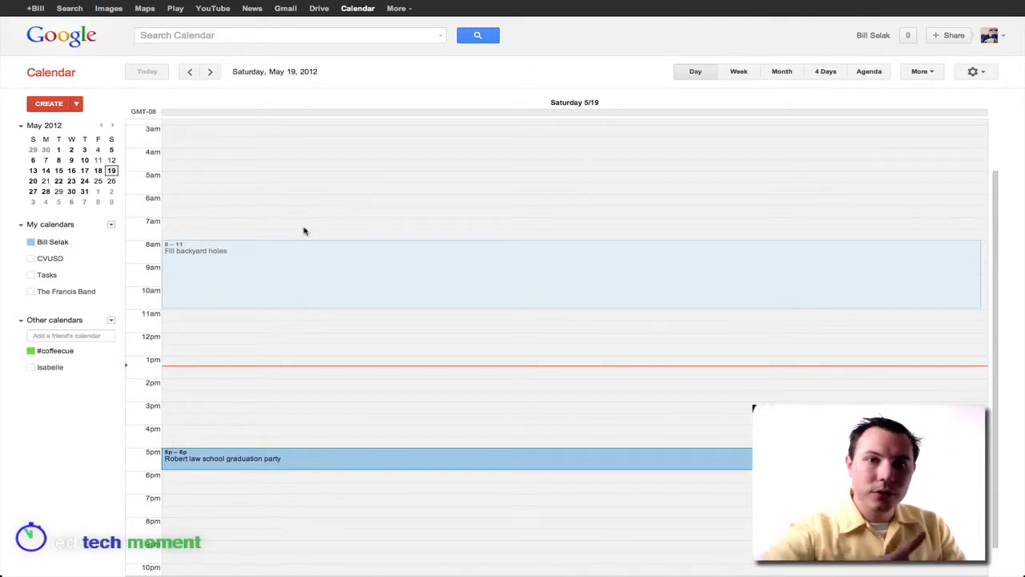
mouse_move(49, 258)
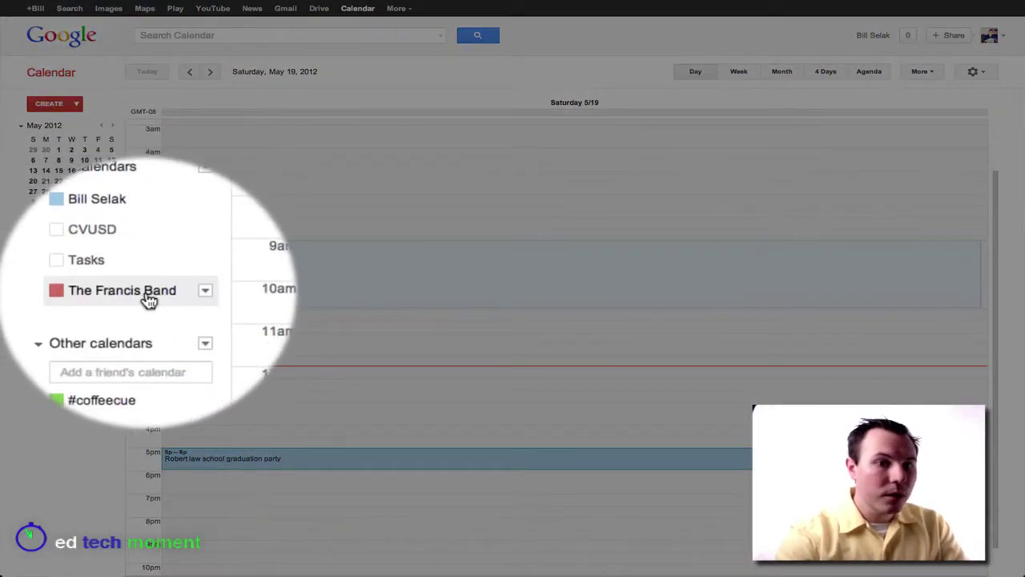
Display only The Francis Band calendar and go to its Calendar settings page.
left_click(144, 294)
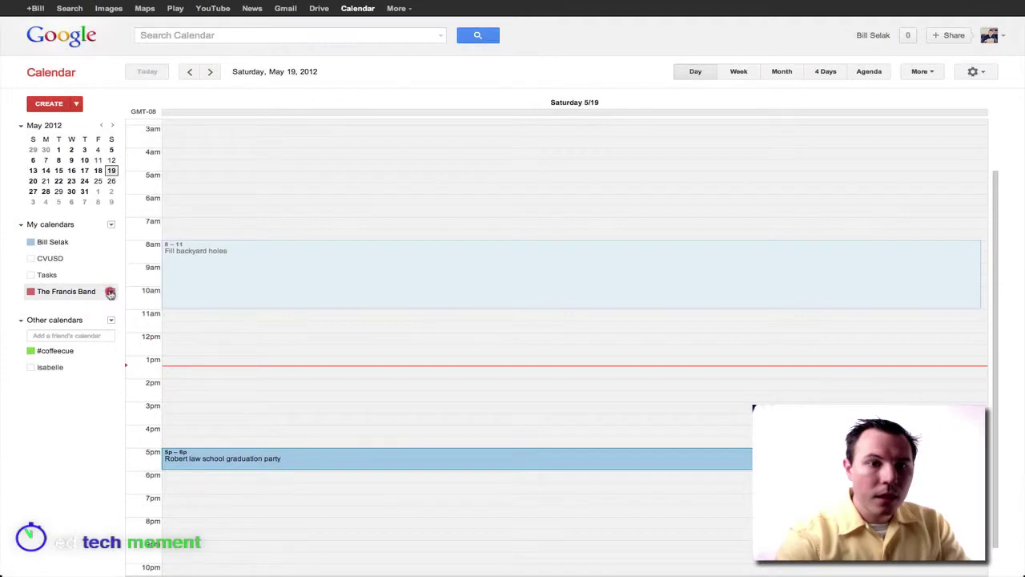
left_click(112, 291)
mouse_move(68, 292)
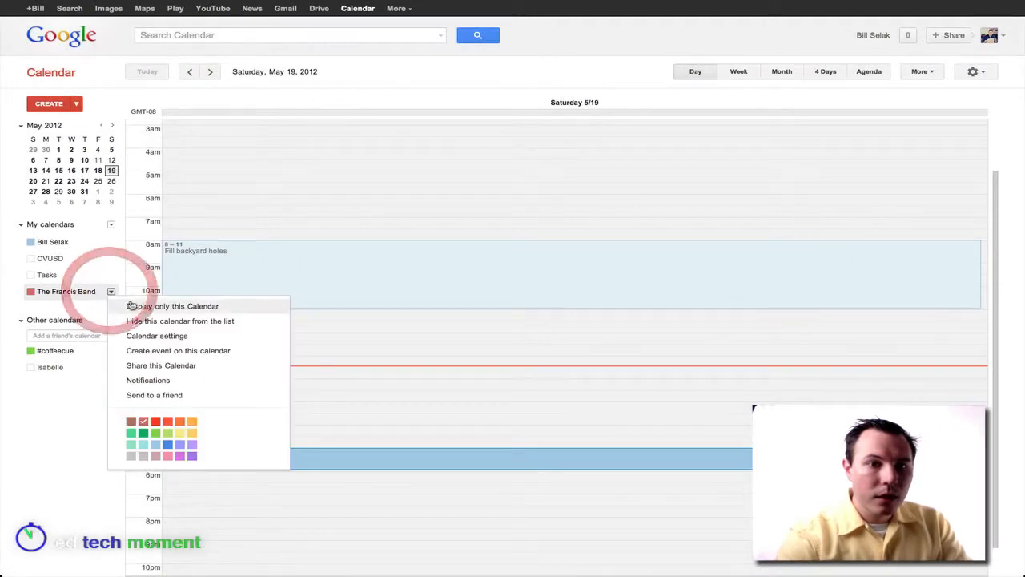
left_click(146, 305)
left_click(112, 293)
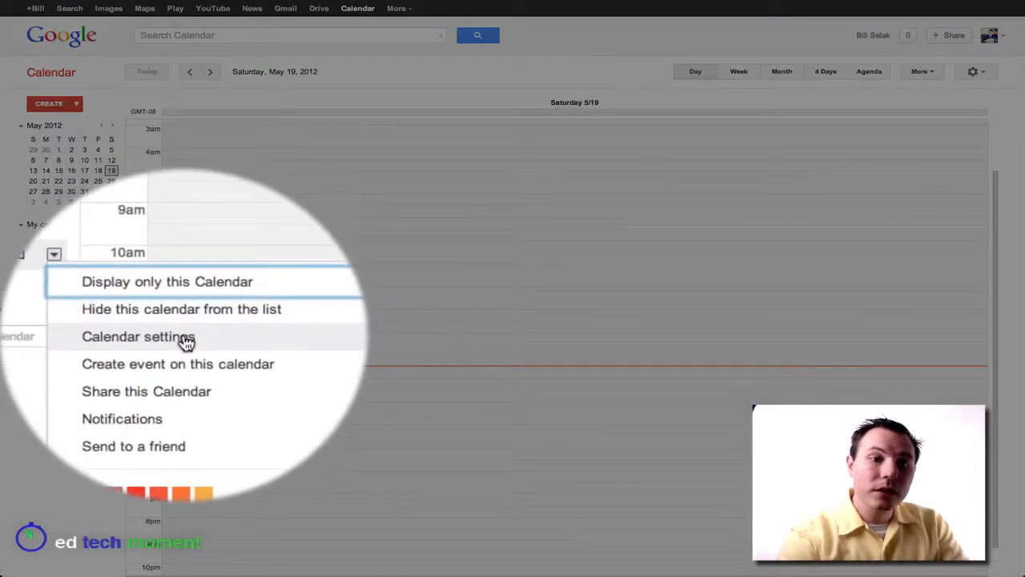
left_click(184, 339)
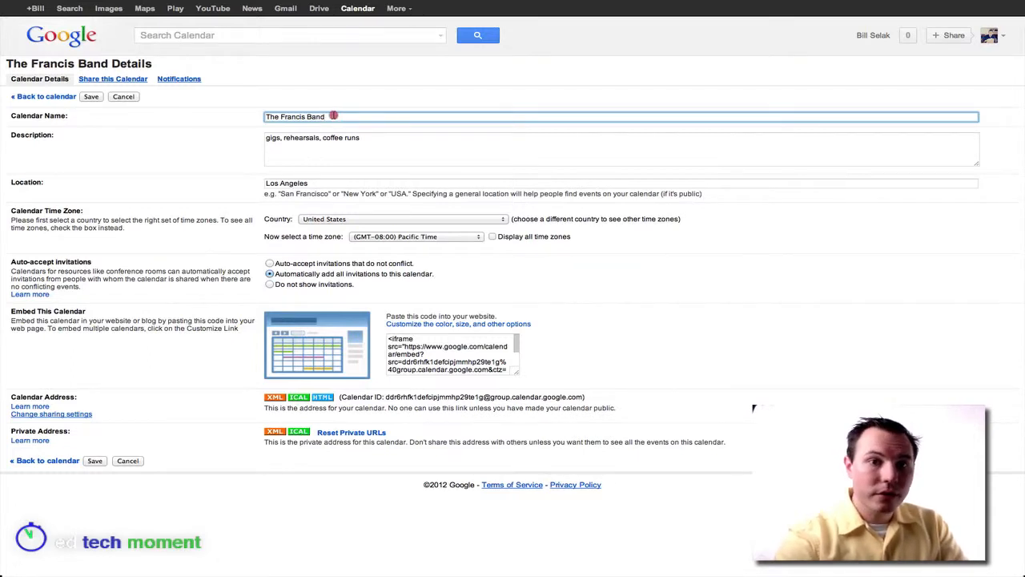
left_click(284, 151)
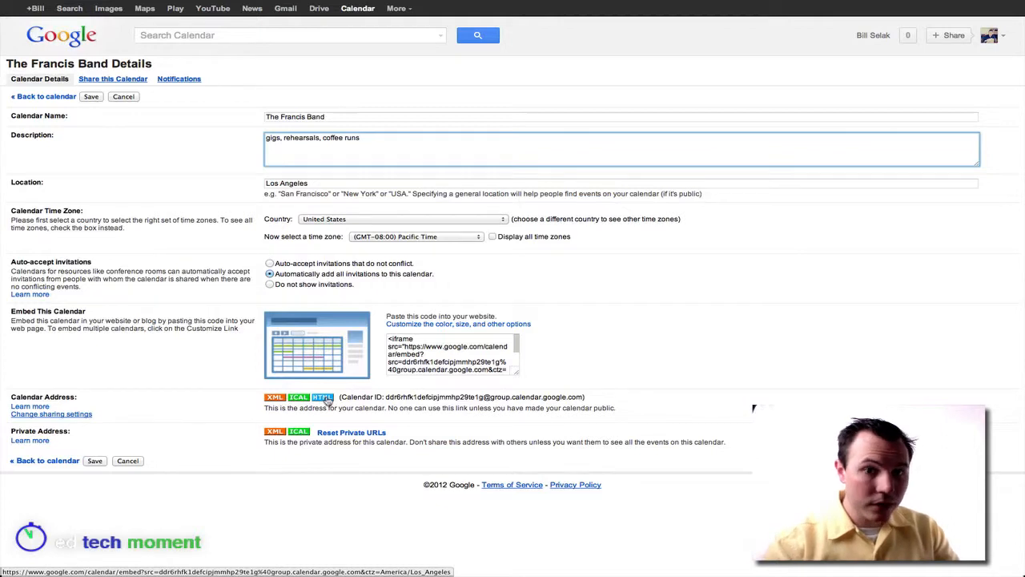
Cancel the settings, reopen The Francis Band's Calendar settings and switch to Share this Calendar.
left_click(125, 98)
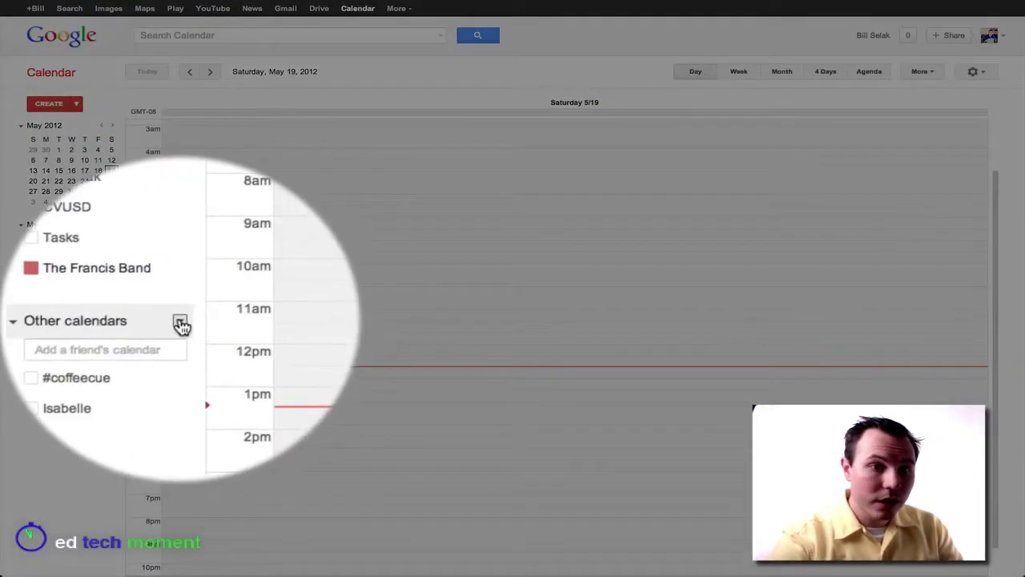
left_click(110, 319)
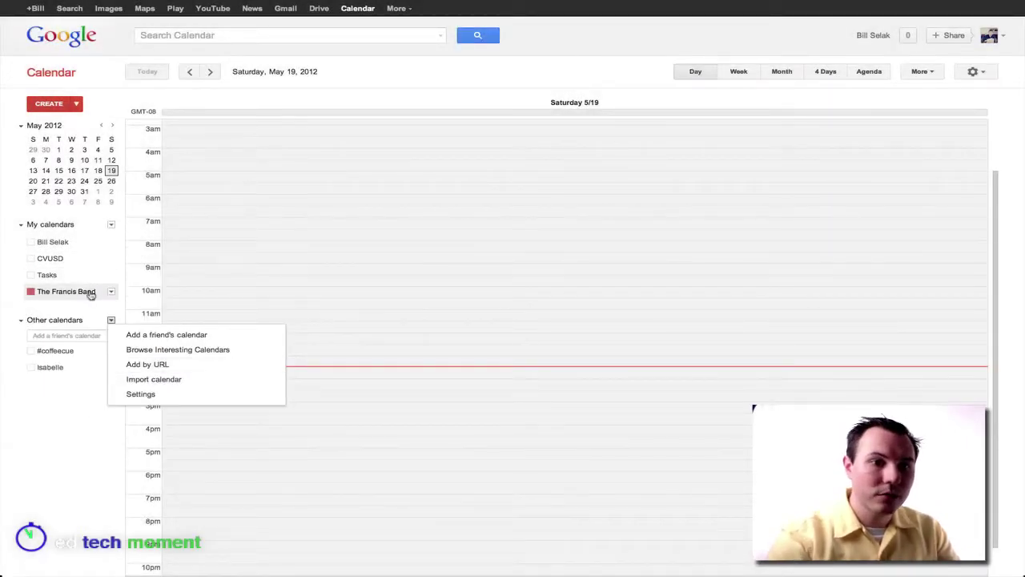
left_click(90, 295)
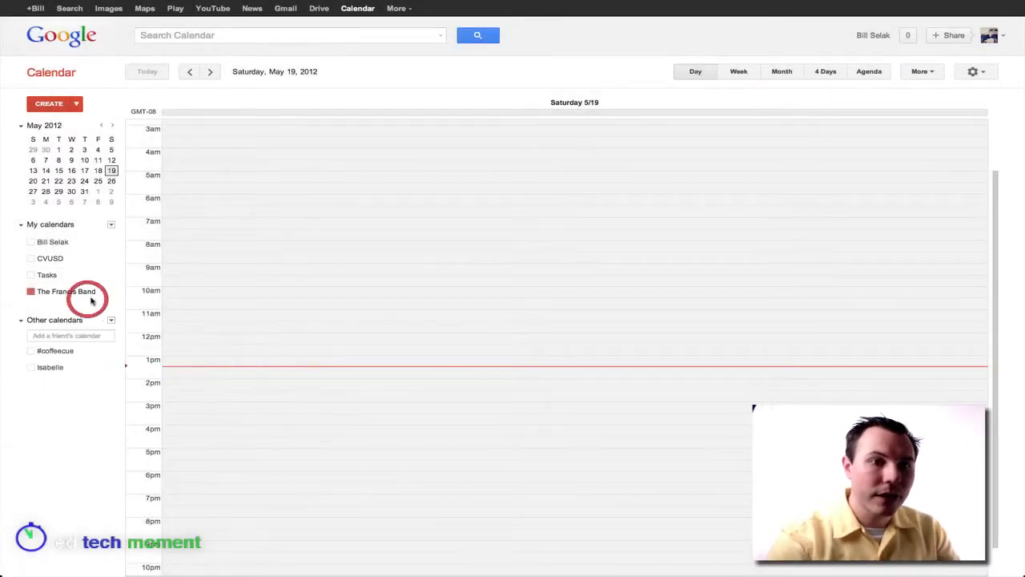
left_click(110, 291)
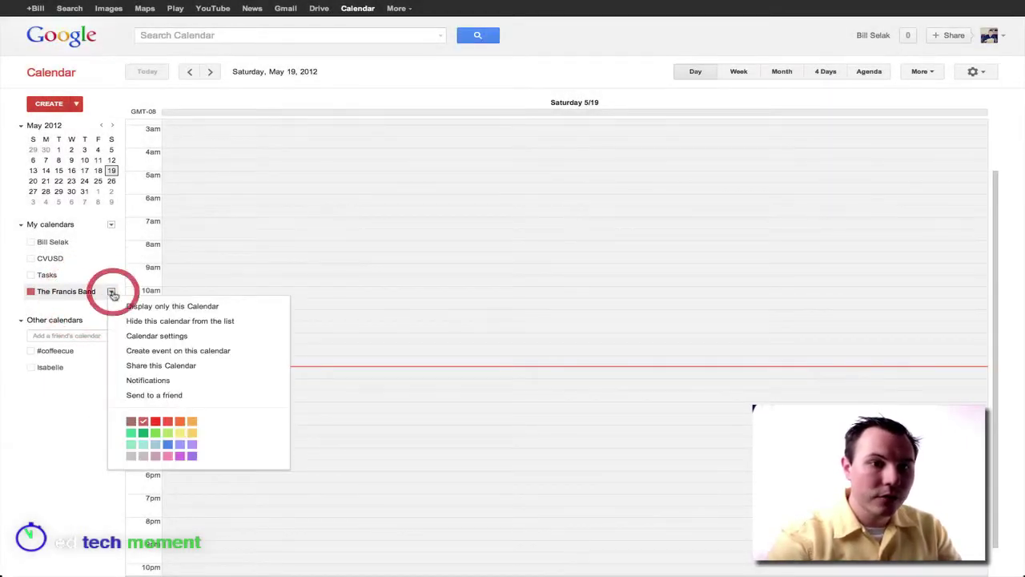
left_click(166, 337)
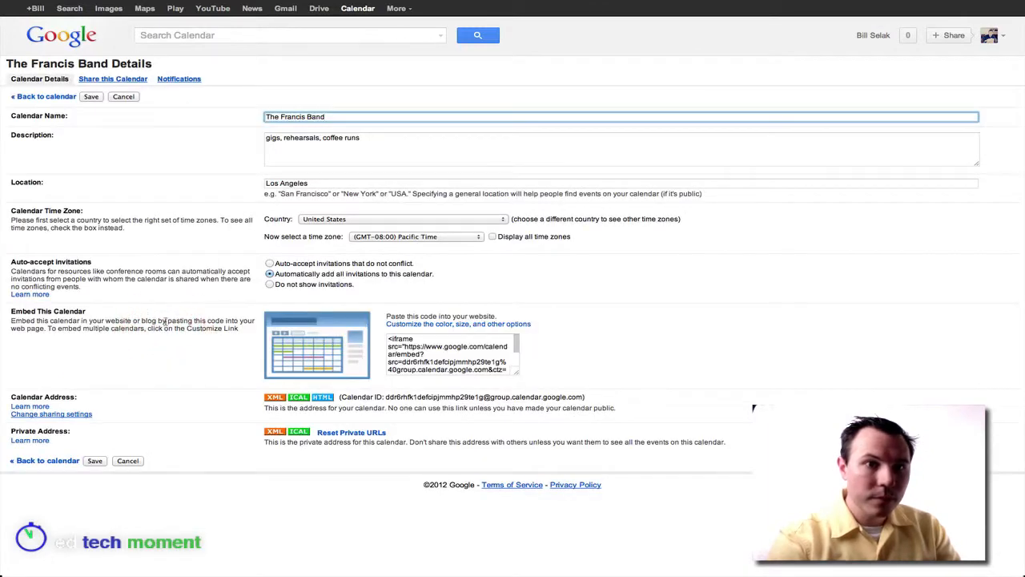
left_click(137, 82)
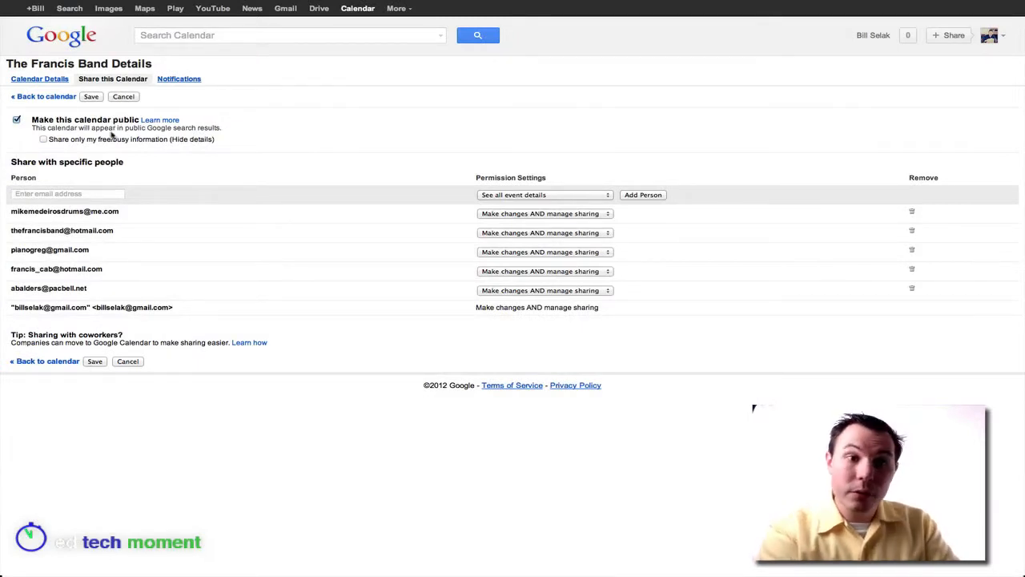
Inspect the email sharing field and a person's Permission Settings choices without changing them.
left_click(66, 194)
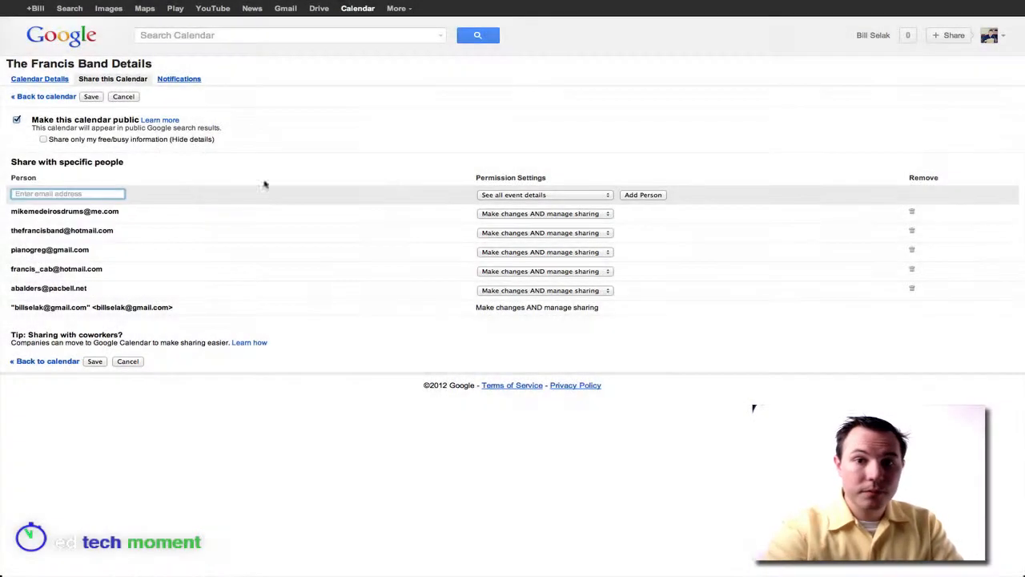
left_click(479, 213)
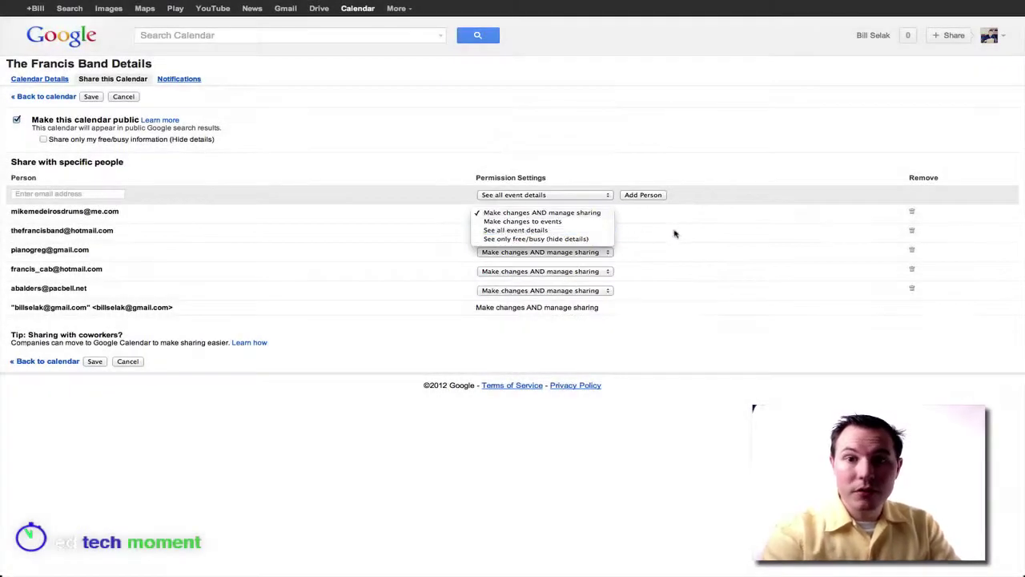
left_click(663, 222)
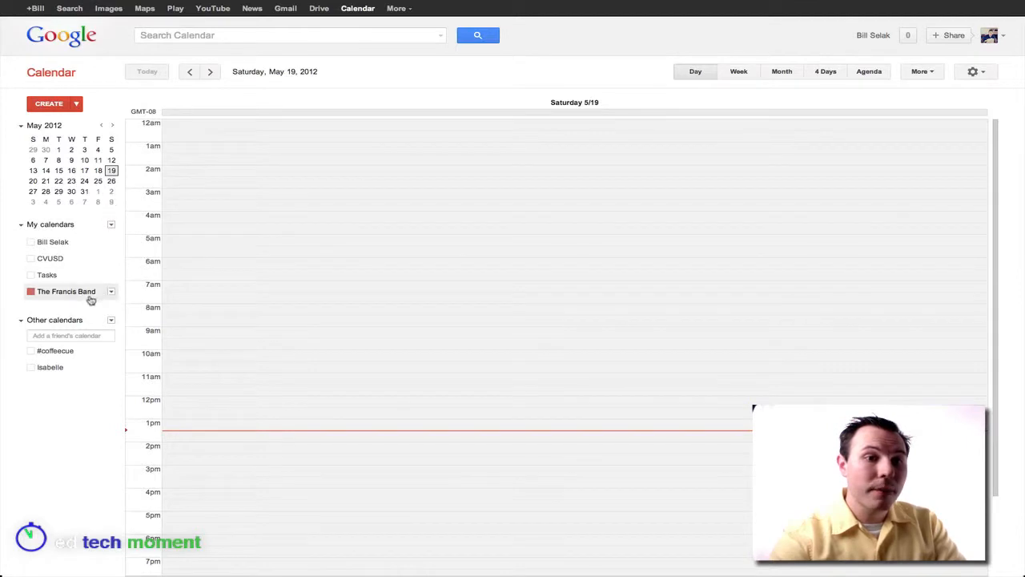
Start an untitled 6am–7am event, view its full details and discard it.
left_click(110, 292)
left_click(249, 266)
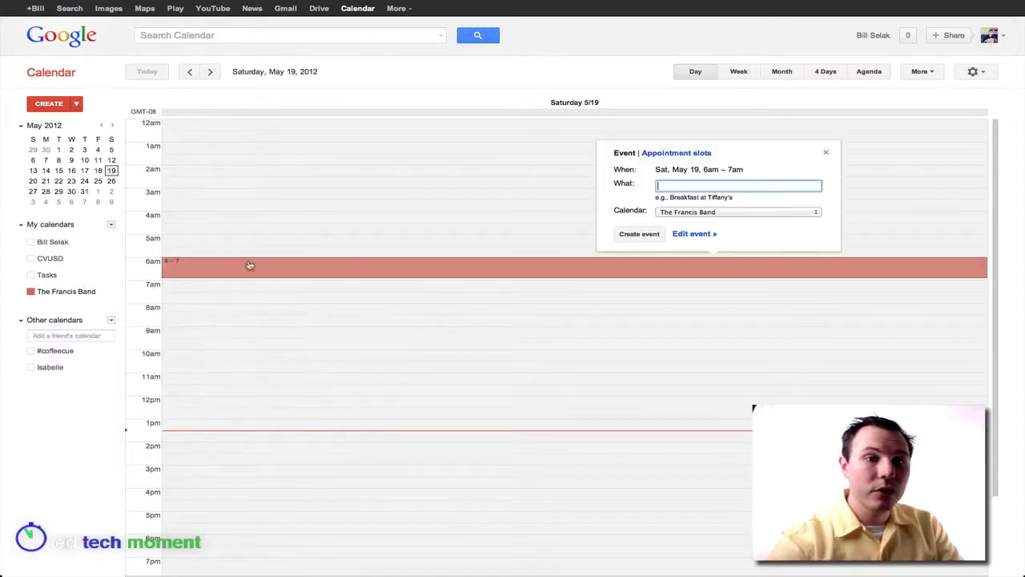
left_click(695, 234)
left_click(134, 72)
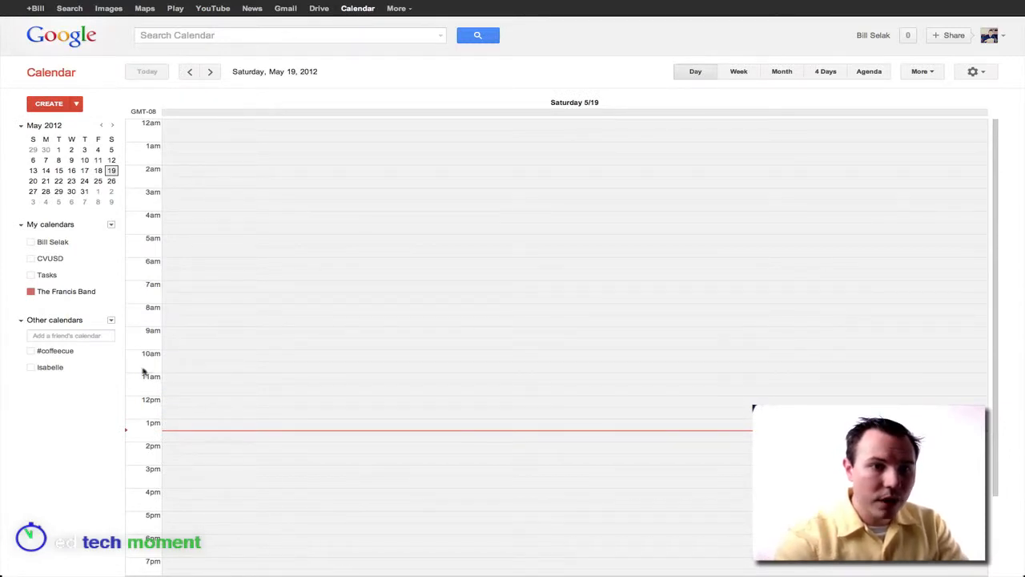
Turn on Bill Selak, create a 2pm–3pm 'watch tour de california' event on his calendar and edit its full details.
left_click(51, 245)
left_click(172, 450)
type("watch tour de calf")
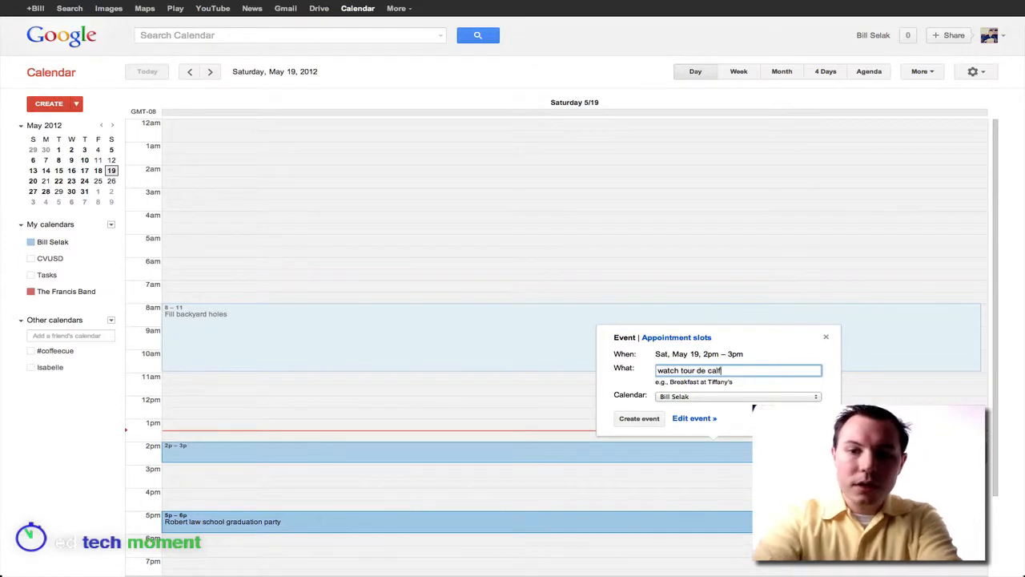
key("BackSpace")
type("ifornia")
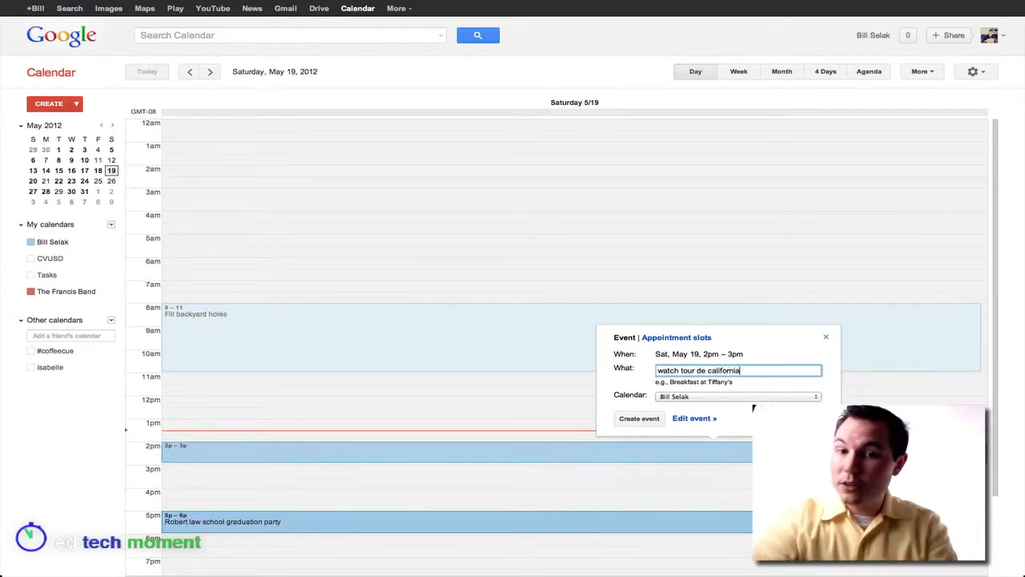
left_click(676, 397)
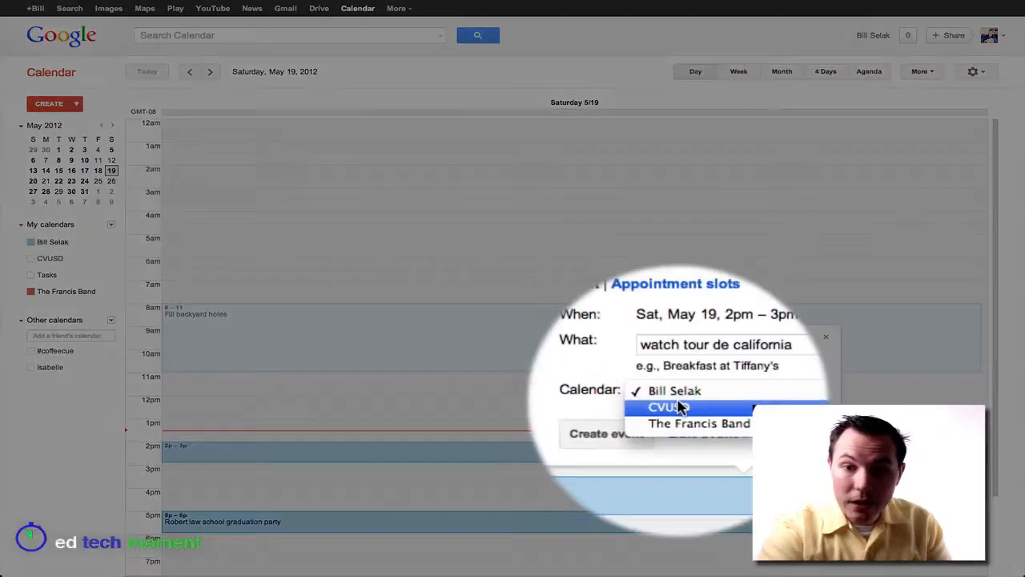
left_click(674, 391)
left_click(694, 423)
Keep the 2:00pm–3:00pm times and check the Guests can modify option, leaving it off.
left_click(112, 125)
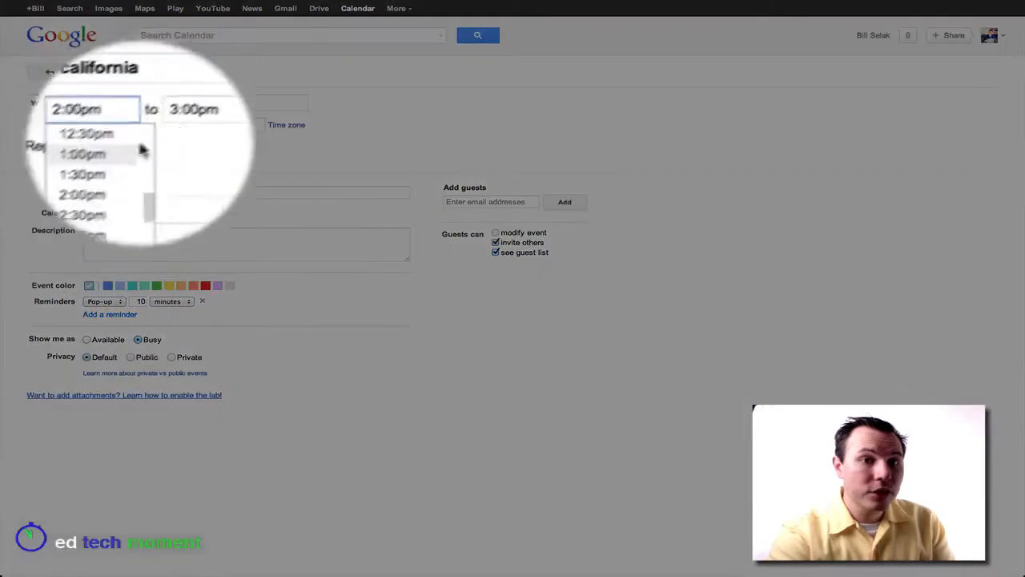
left_click(167, 126)
left_click(316, 145)
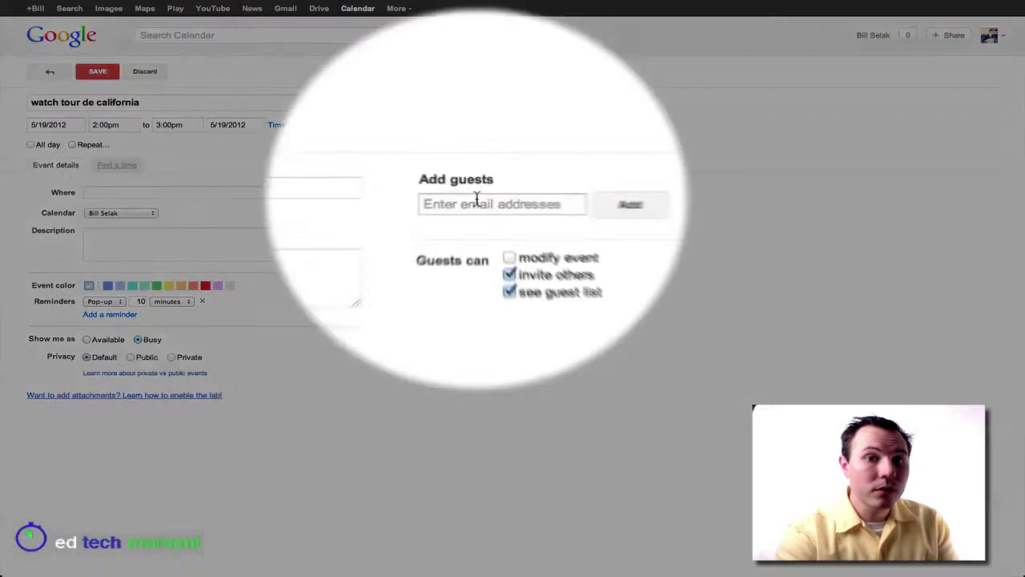
left_click(477, 201)
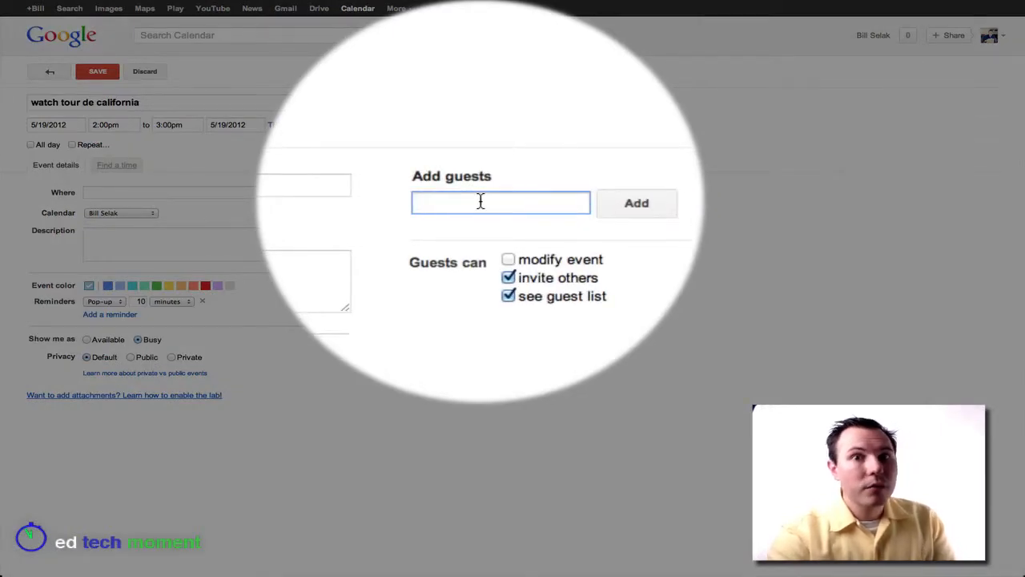
left_click(496, 233)
left_click(495, 233)
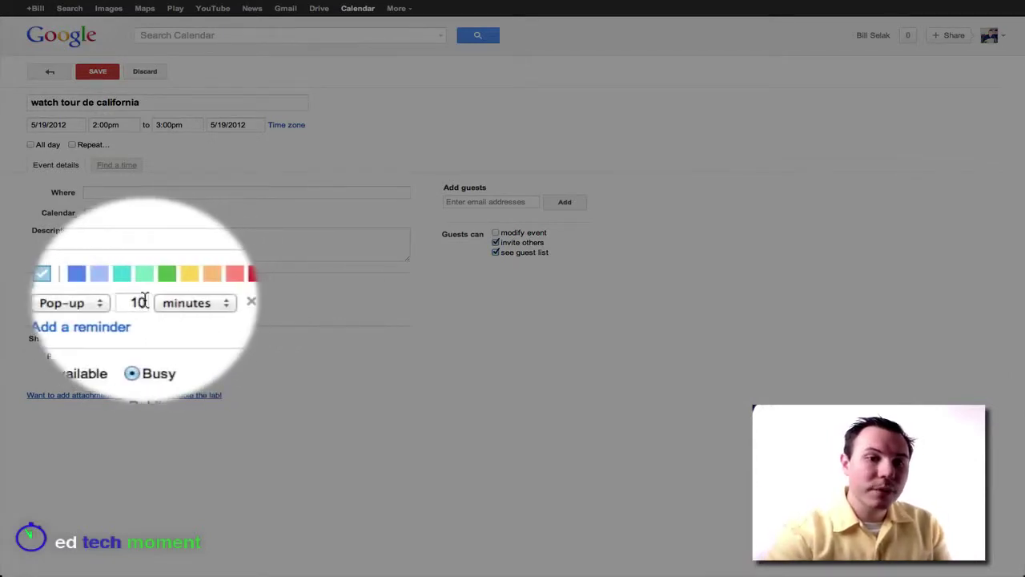
Change the reminder from 10 to 30 minutes, then discard the event draft.
left_click(141, 300)
double_click(141, 301)
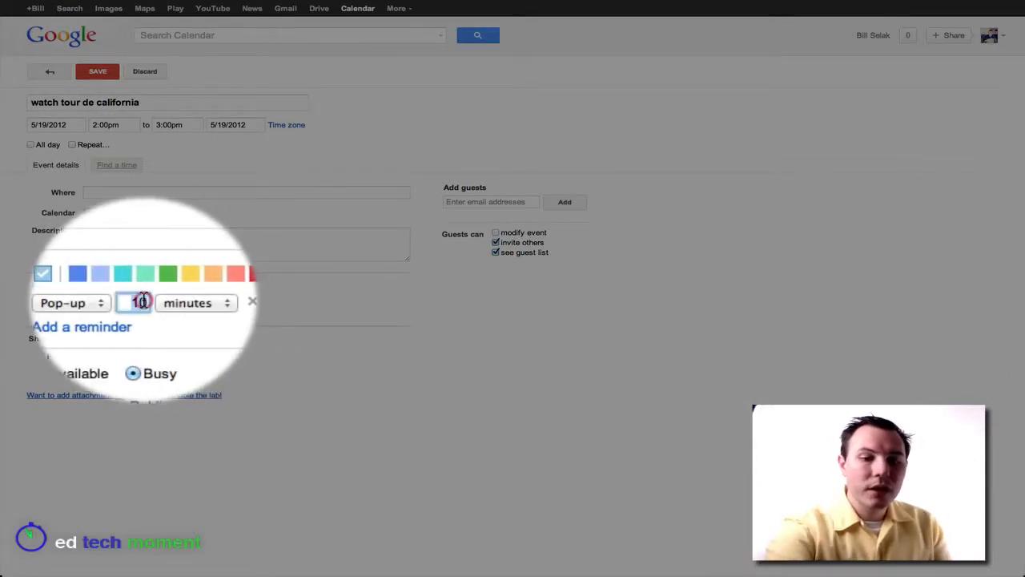
key("BackSpace")
type("30")
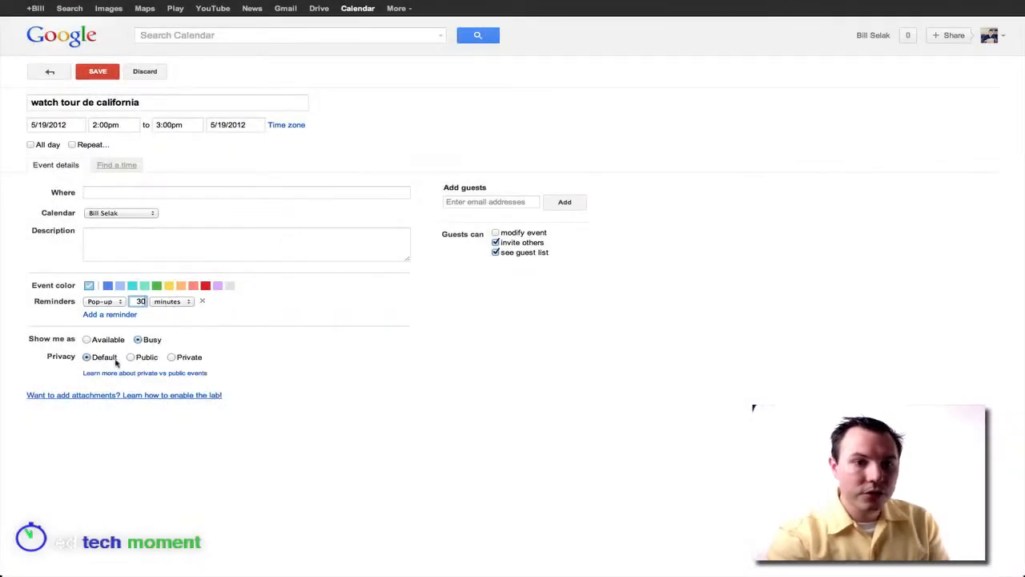
left_click(150, 72)
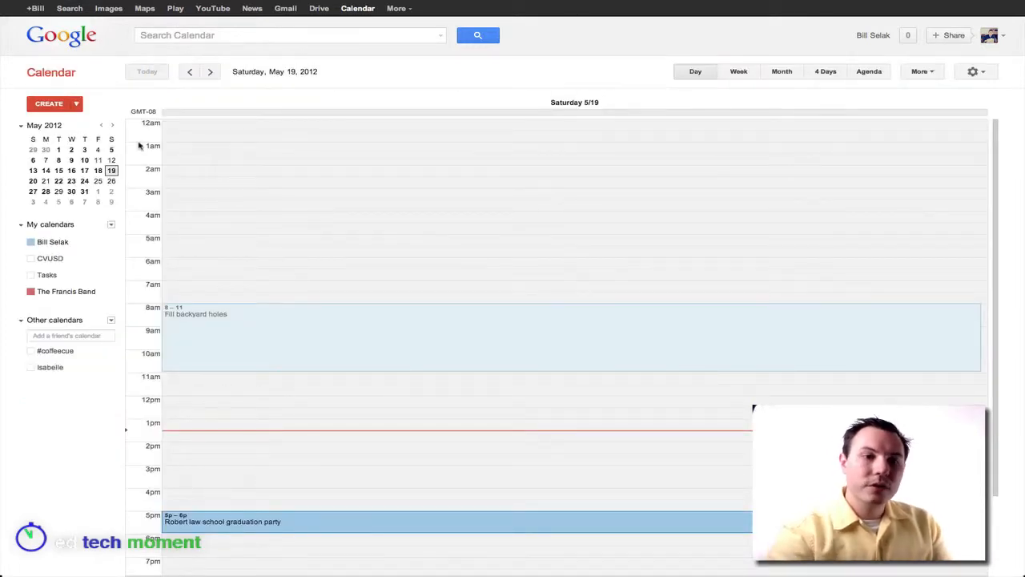
Display only the #coffeecue calendar and switch to the May 2012 month view.
left_click(55, 351)
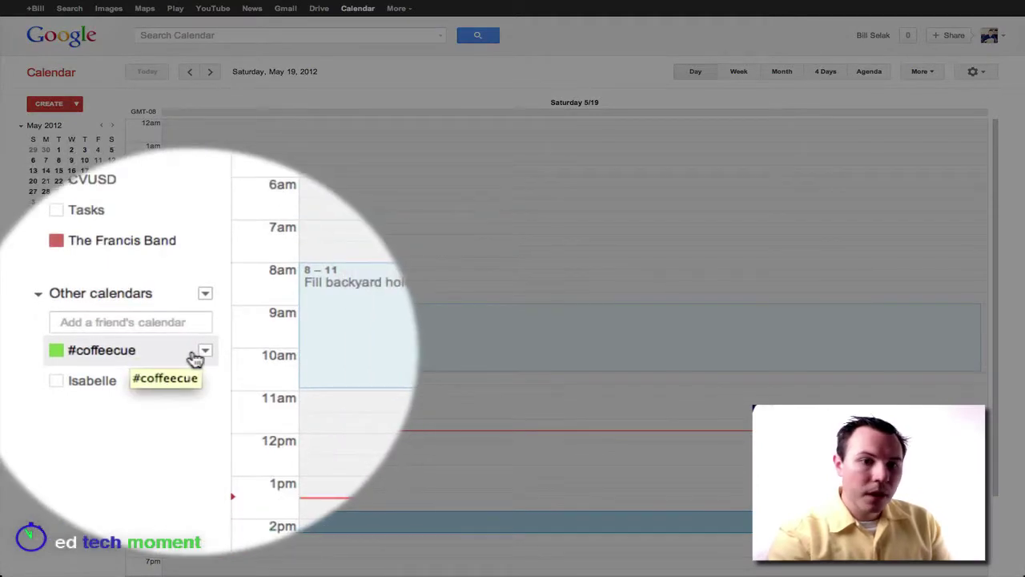
left_click(205, 353)
left_click(160, 365)
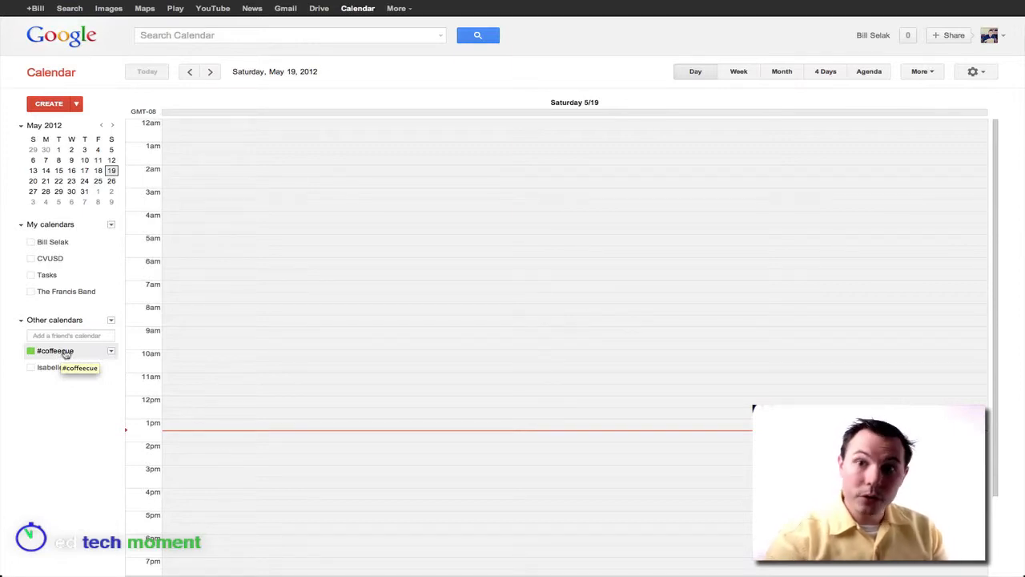
left_click(782, 74)
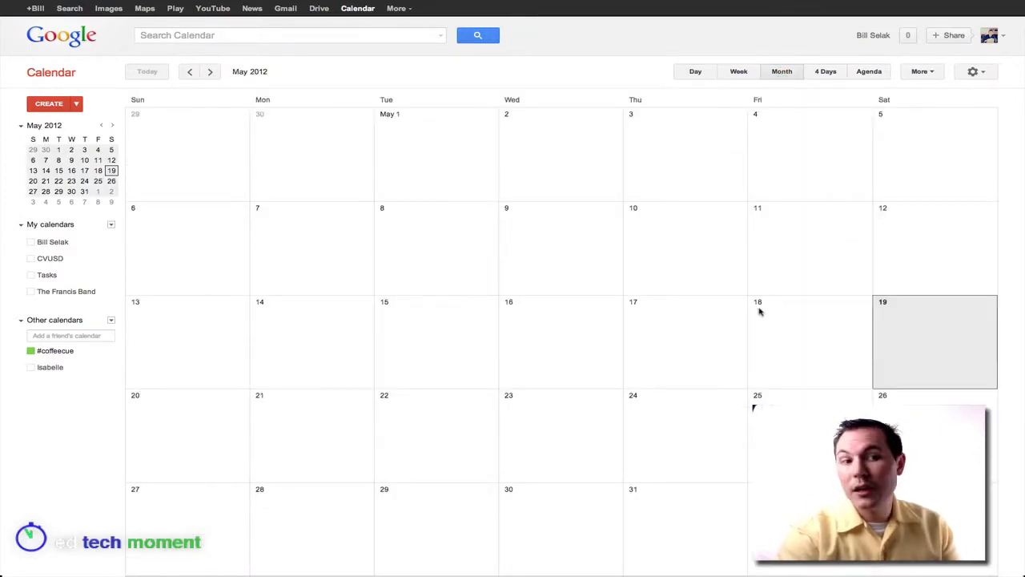